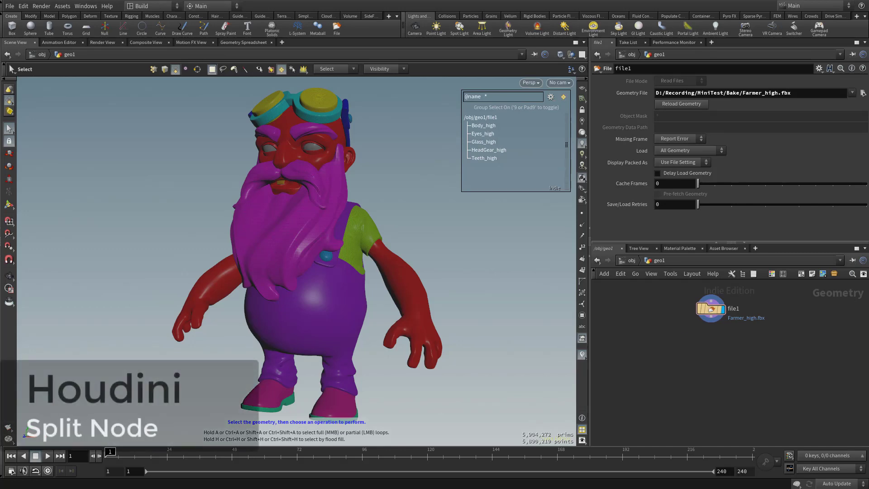
View the ArtStation portfolio and YouTube playlists in the browser, and return to Houdini.
drag(376, 488, 369, 42)
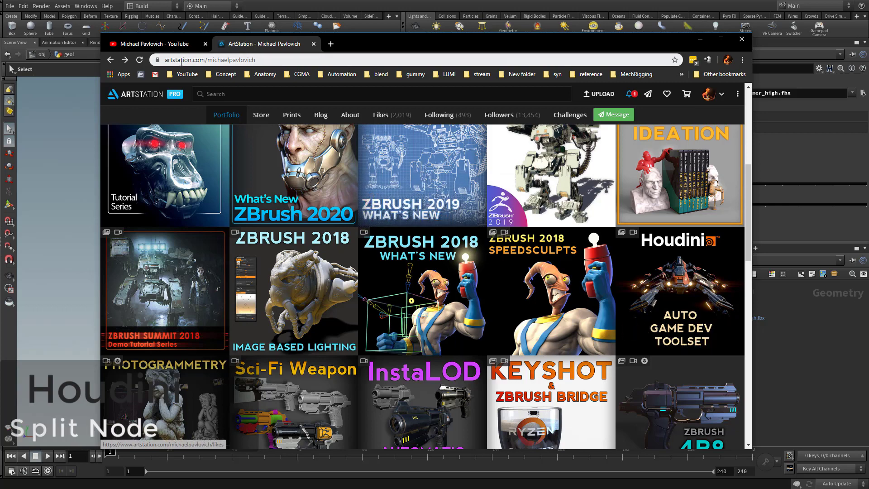
click(154, 45)
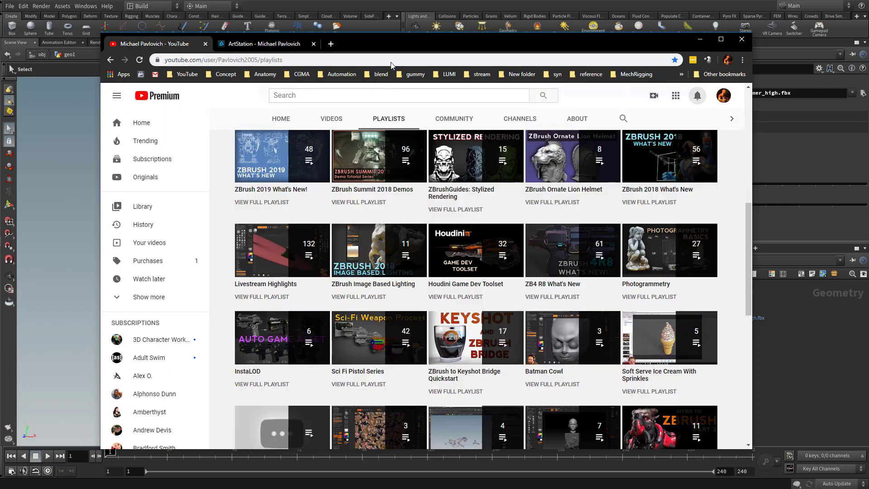
key(alt+Tab)
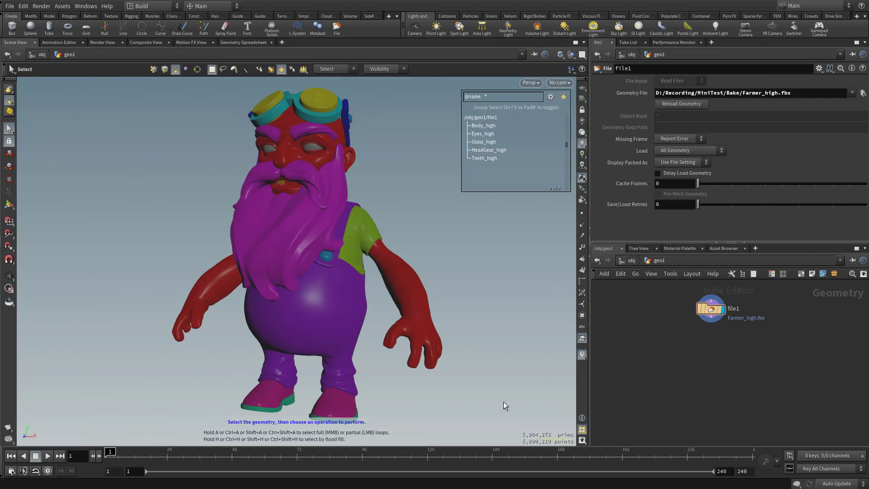
Add a Split node below the Farmer_high.fbx file node and connect the file node's output to its input.
middle_drag(736, 348, 713, 354)
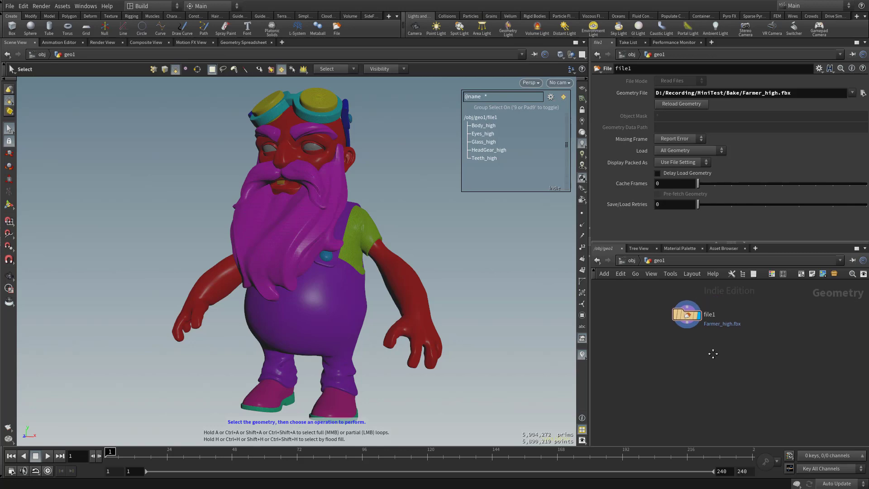
key(Tab)
text(split)
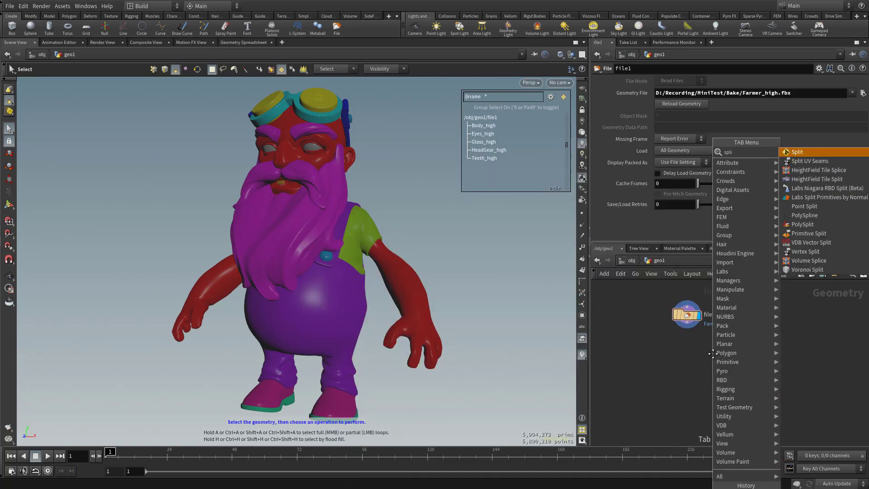
key(Return)
click(656, 351)
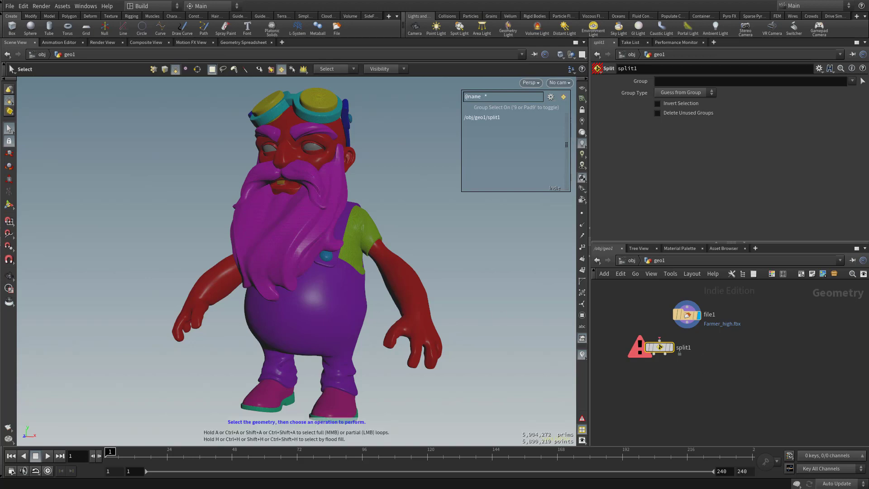
middle_click(661, 349)
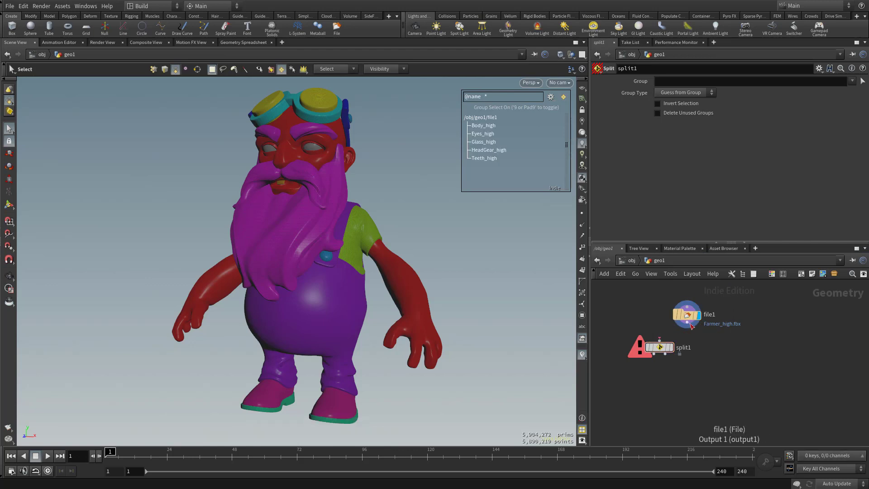
drag(686, 326, 660, 338)
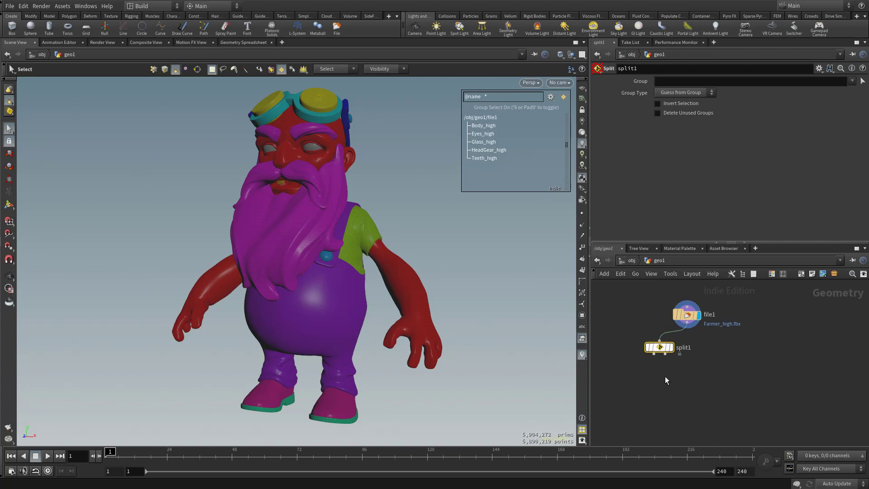
key(r)
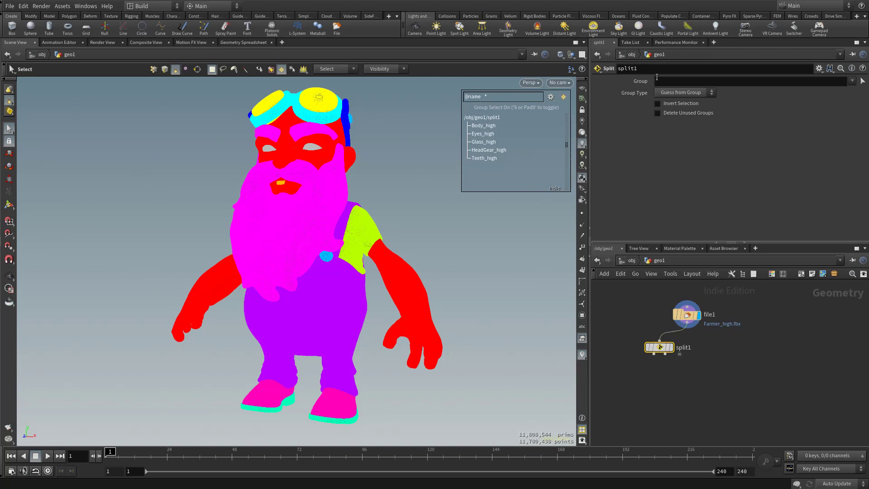
click(687, 316)
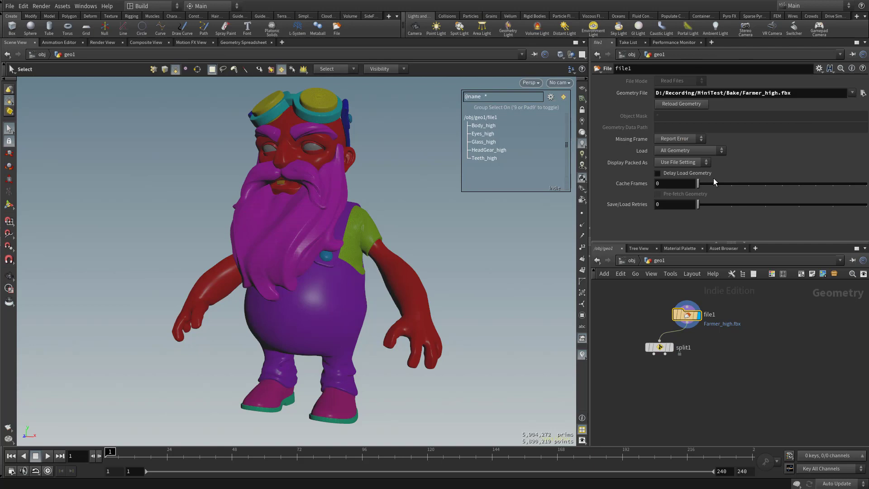
click(661, 347)
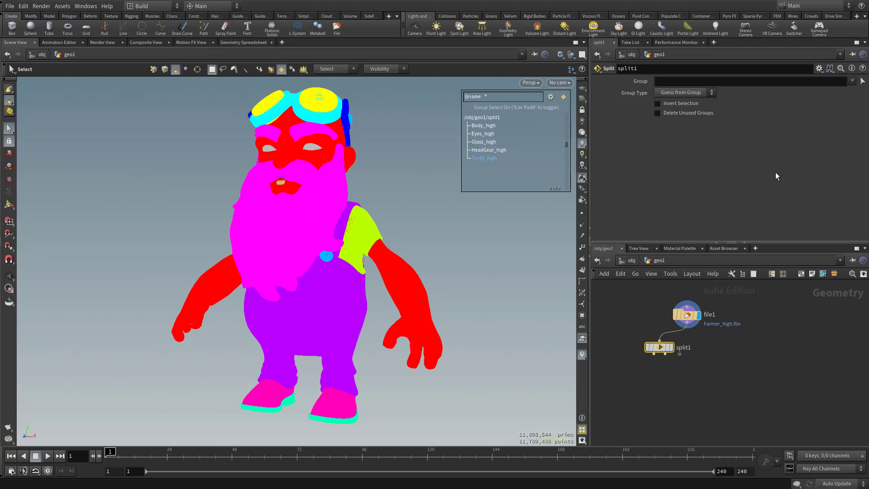
click(852, 82)
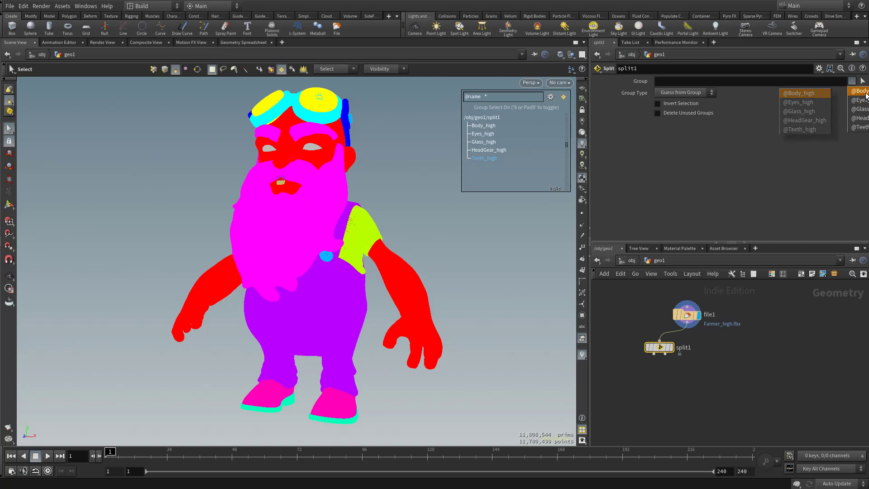
click(799, 196)
mouse_move(673, 349)
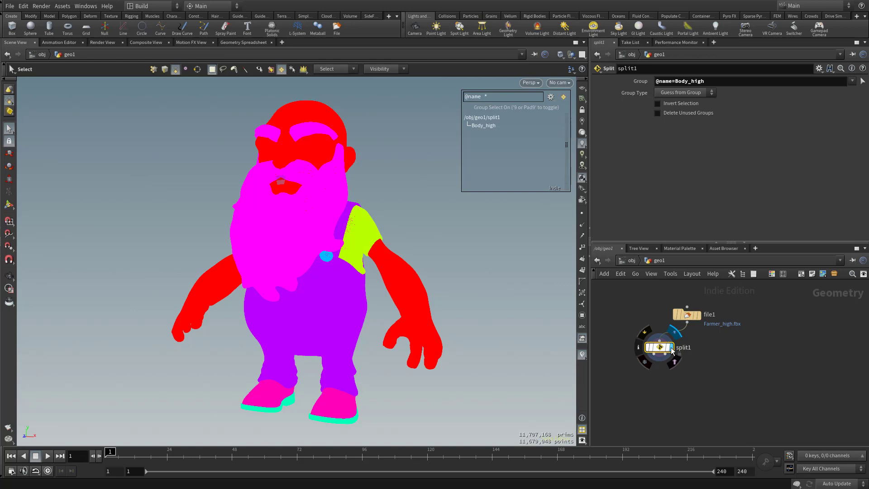
click(672, 348)
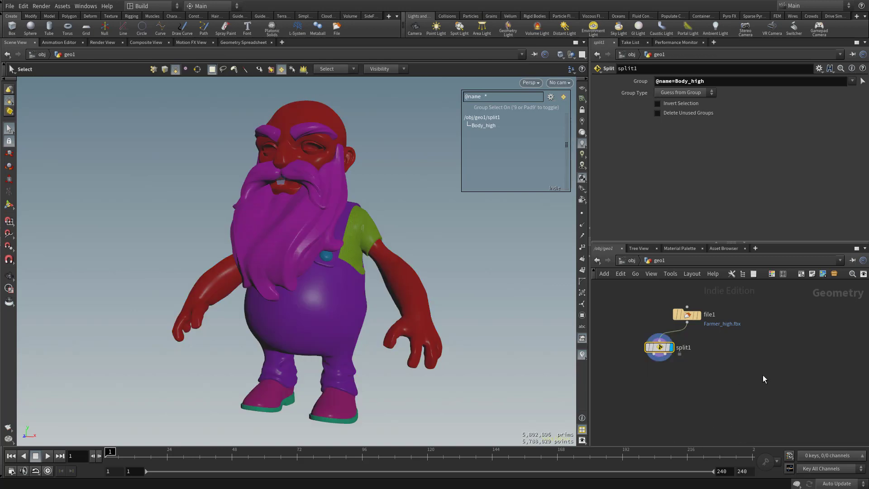
Examine the split node's group setting and its two outputs for selected and non-selected geometry.
mouse_move(485, 123)
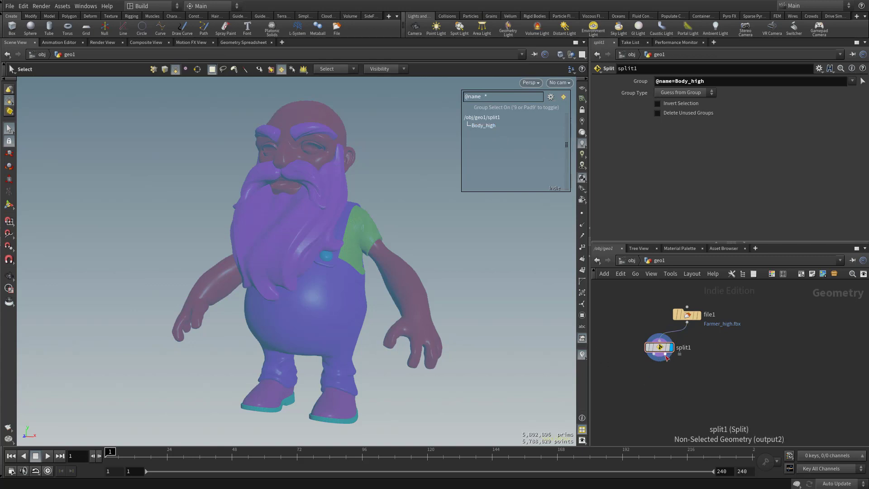
middle_drag(705, 364, 743, 348)
scroll(728, 366, up, 4)
middle_drag(712, 376, 654, 444)
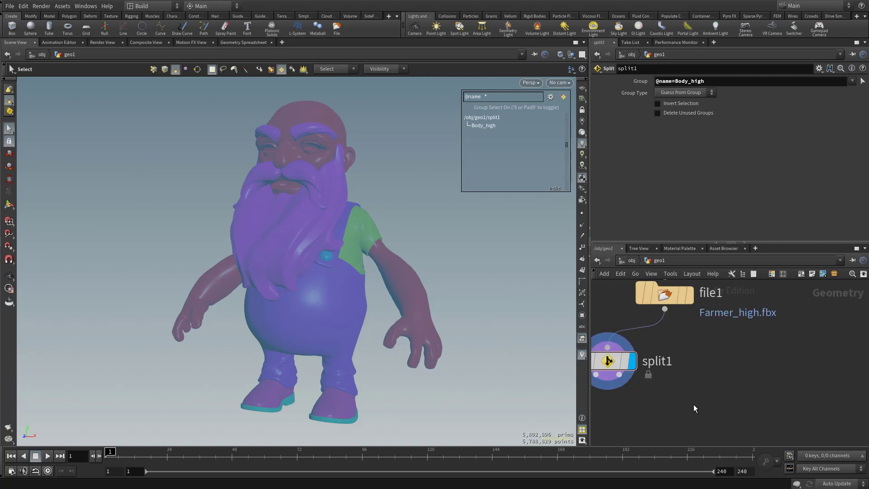
middle_drag(694, 404, 744, 402)
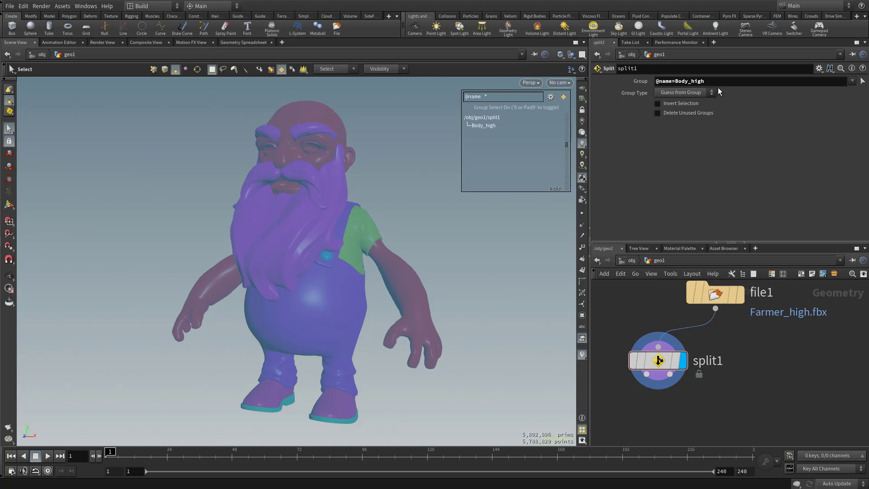
mouse_move(645, 381)
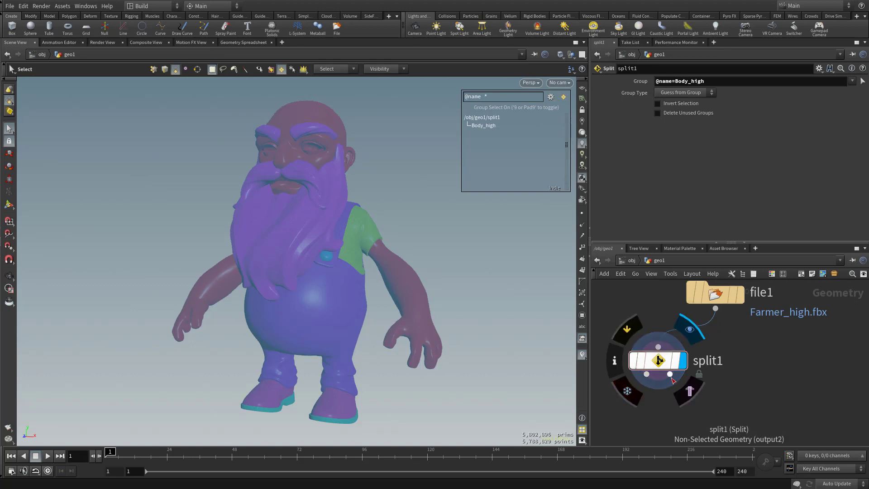
scroll(749, 395, down, 5)
middle_drag(751, 391, 763, 375)
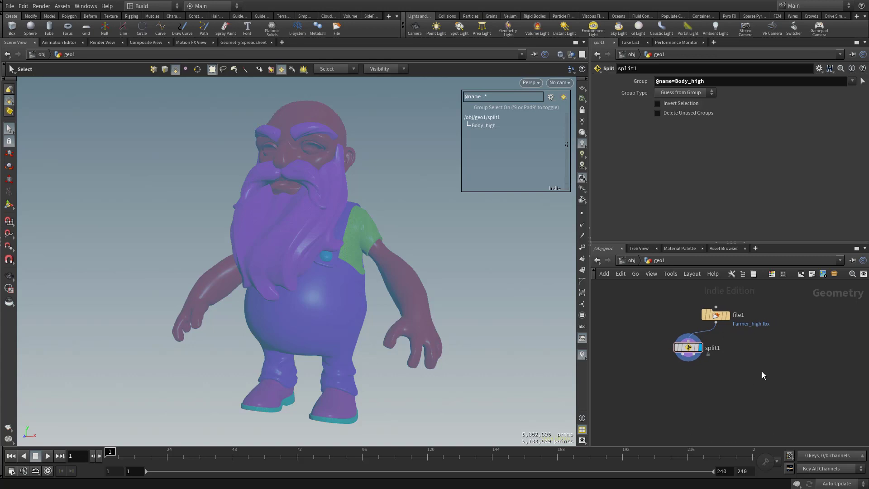
Add a Null node below the split node and connect it to the split's first output.
key(Tab)
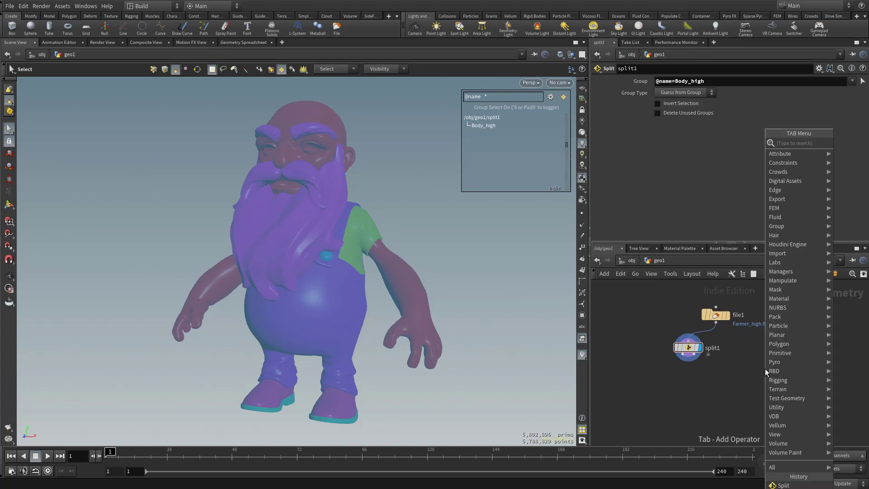
text(null)
key(Return)
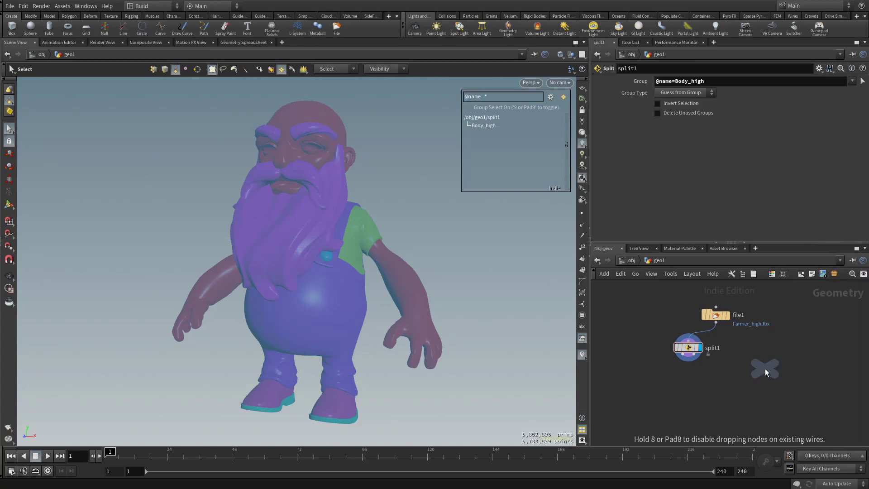
click(658, 380)
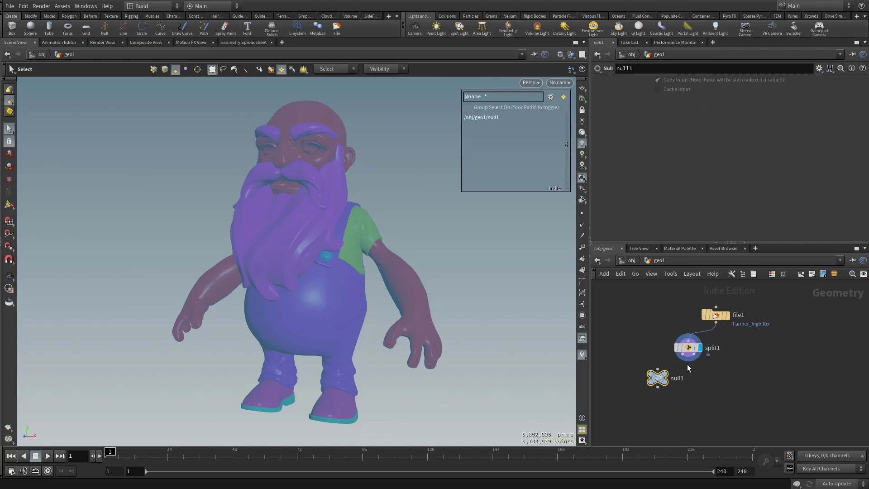
click(689, 360)
click(657, 370)
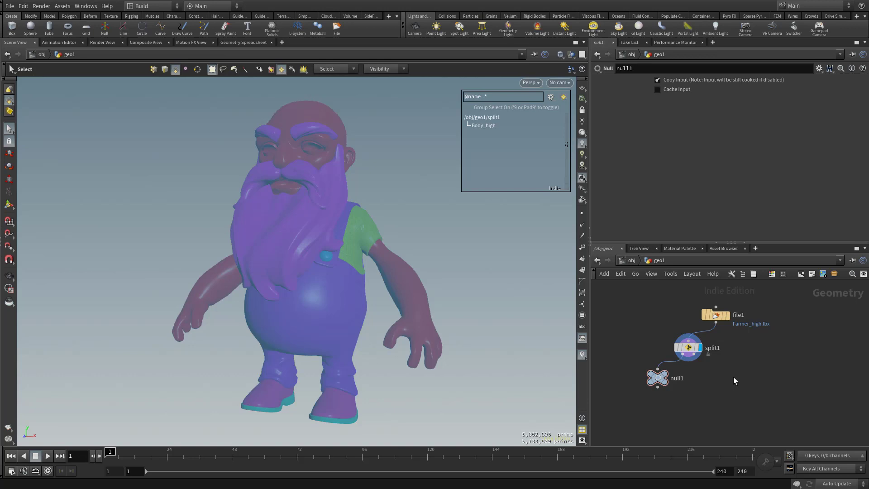
Duplicate the null beside the first one and connect it to the split's non-selected geometry output.
alt+drag(665, 377, 701, 381)
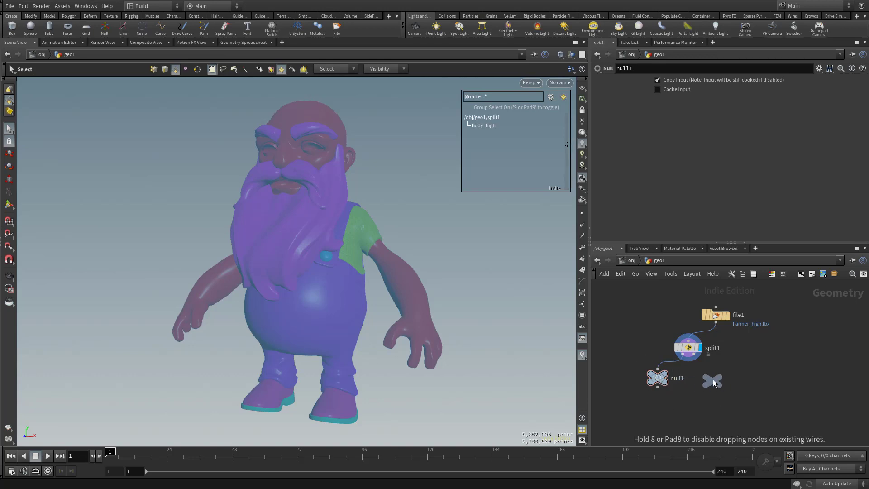
click(713, 380)
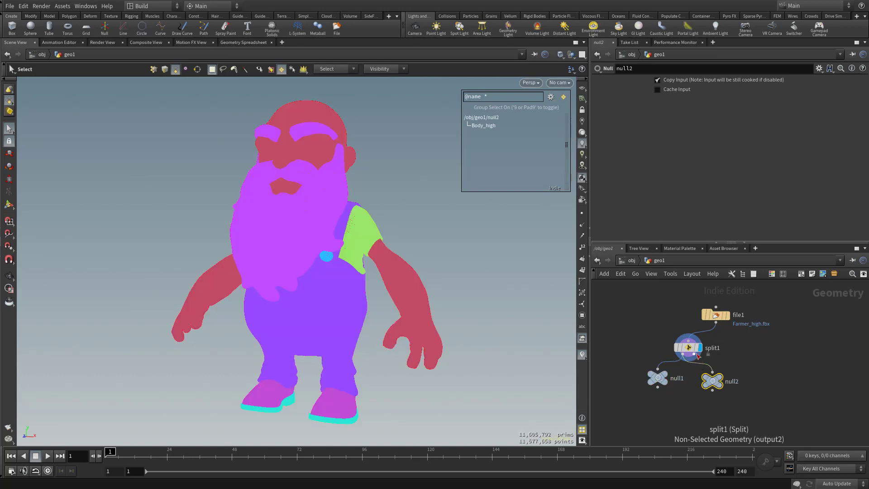
drag(694, 355, 708, 381)
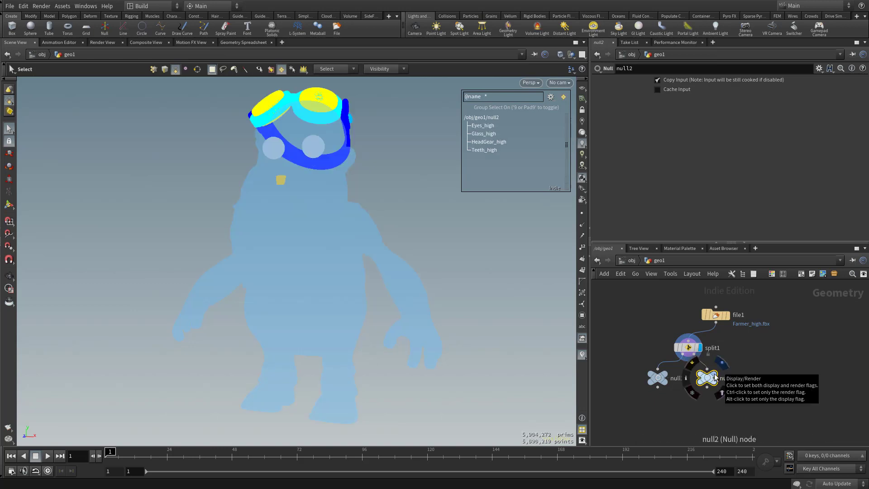
Compare the geometry of the two nulls in the viewport, leaving the first null displayed.
click(714, 373)
alt+middle_drag(491, 239, 486, 289)
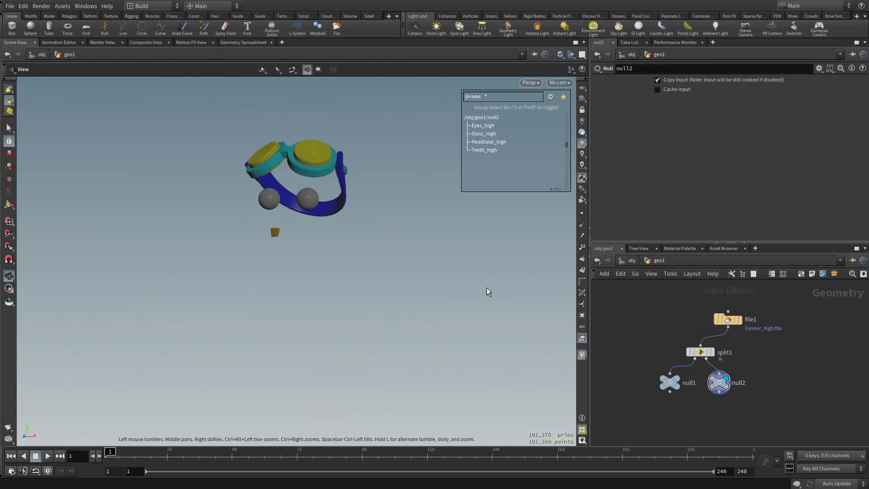
click(670, 383)
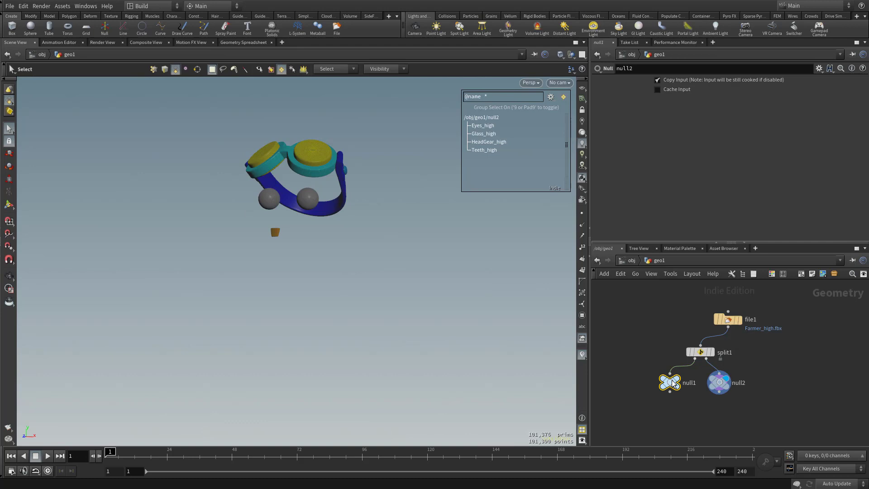
click(699, 356)
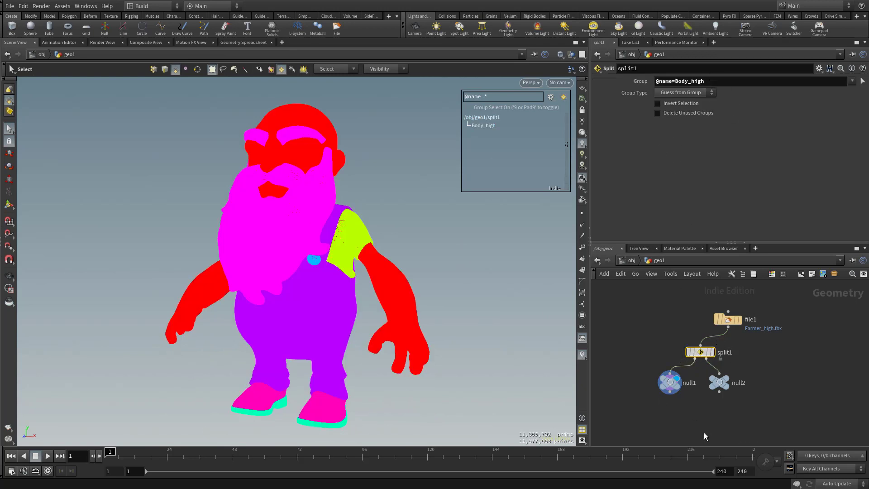
click(725, 384)
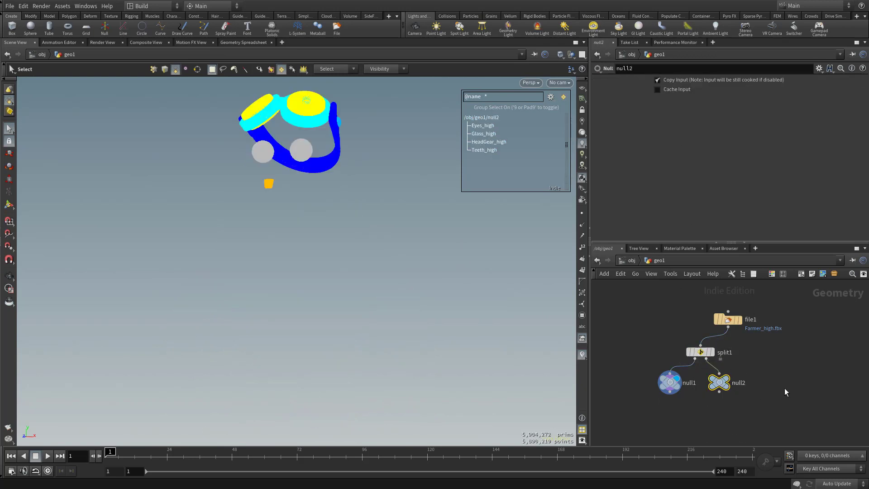
Align the file node directly above the split node in the network.
drag(705, 305, 671, 310)
middle_drag(771, 380, 765, 383)
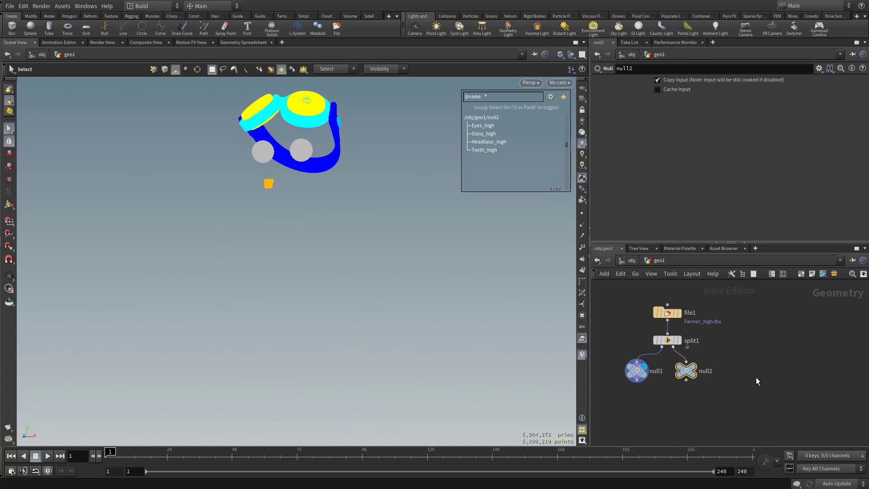
click(756, 381)
Add a second Split node and connect its input to the first split's non-selected output.
key(Tab)
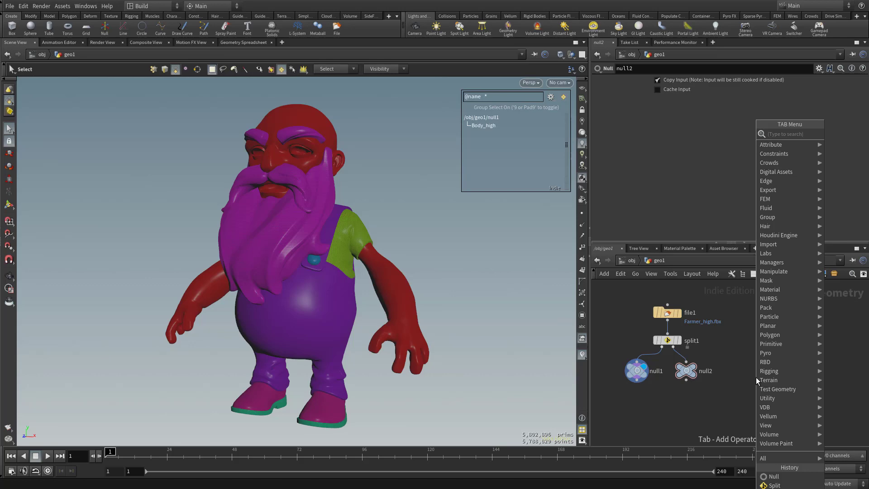
text(spl)
key(Return)
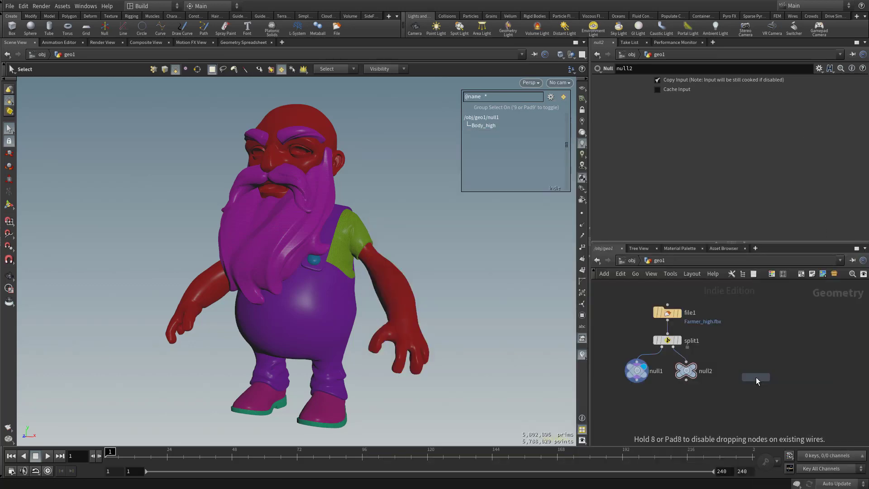
click(743, 374)
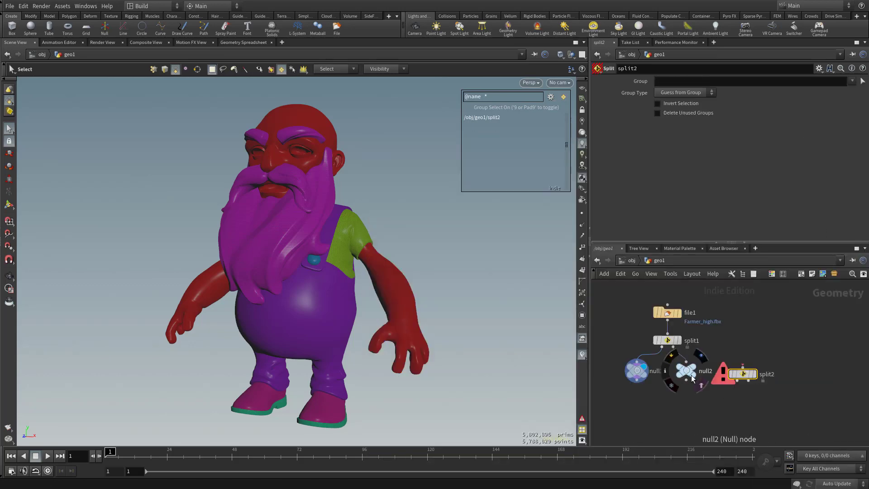
click(673, 348)
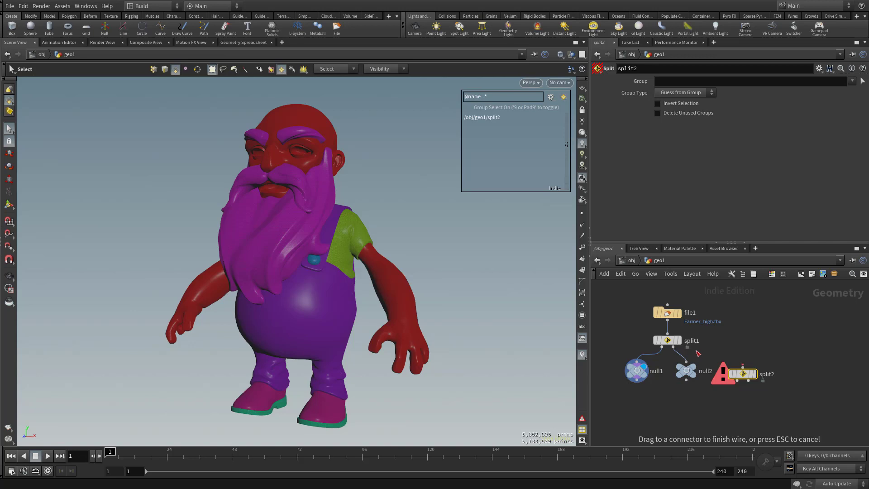
click(742, 366)
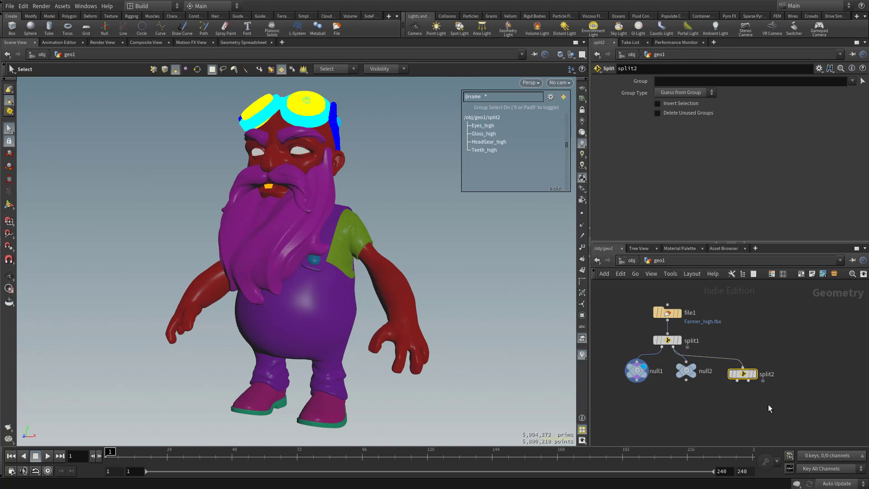
Delete the null on the first split's non-selected output and move the second split into its place.
click(687, 376)
key(Delete)
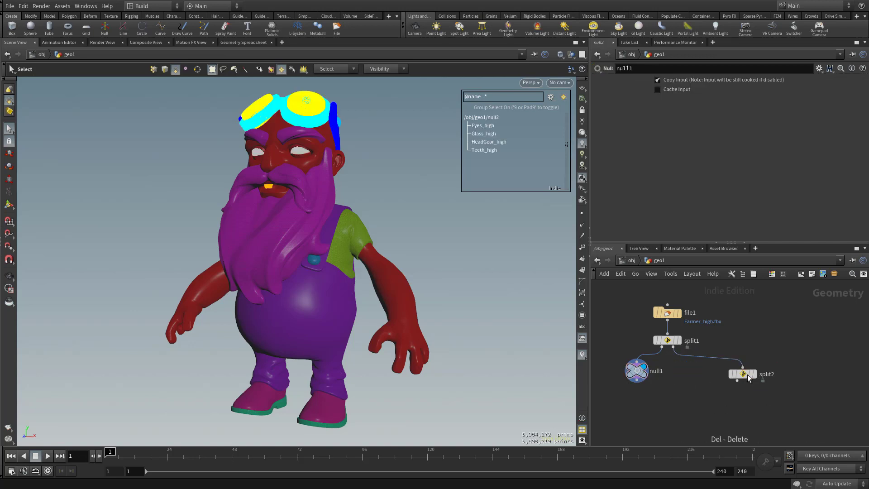
drag(748, 377, 729, 376)
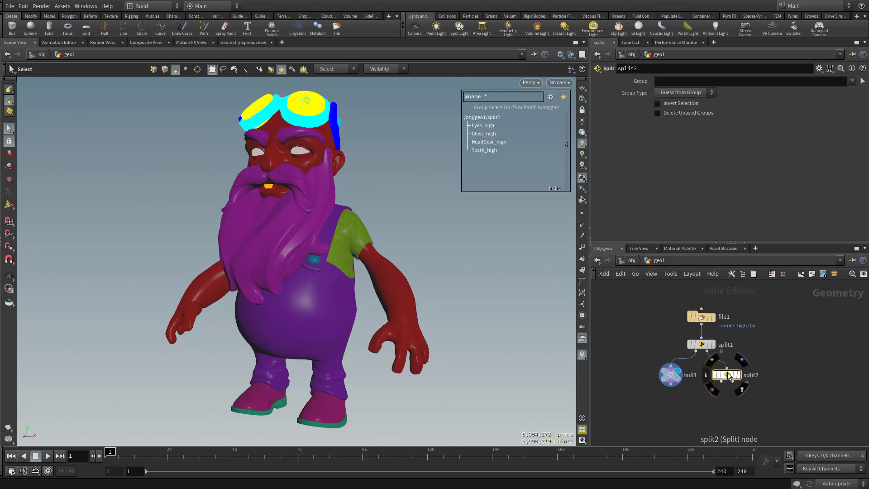
click(738, 375)
key(Escape)
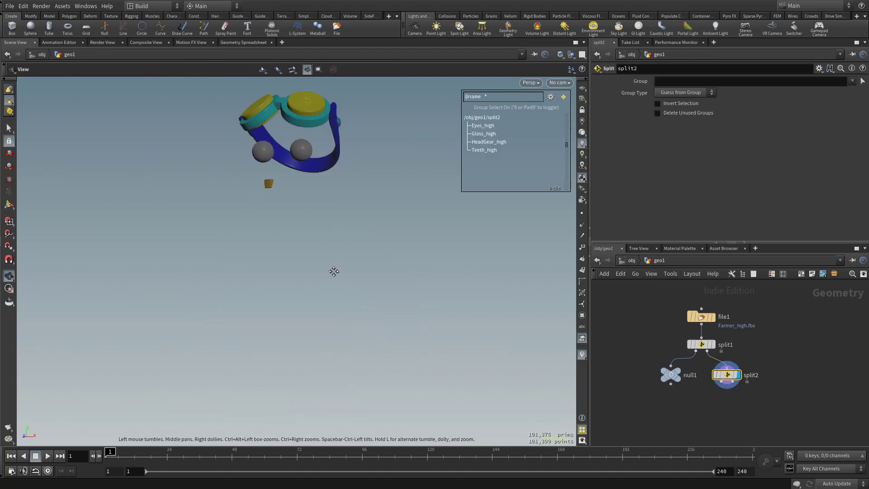
alt+middle_drag(334, 271, 323, 348)
middle_drag(768, 385, 751, 375)
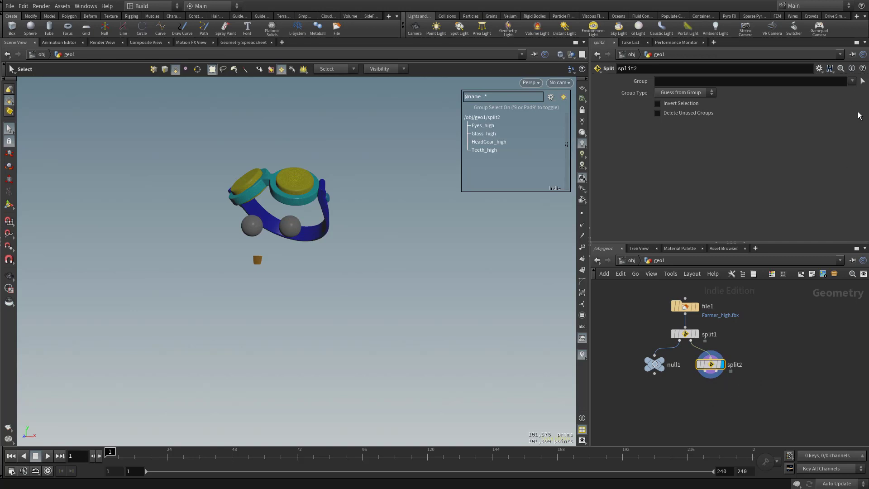
click(863, 84)
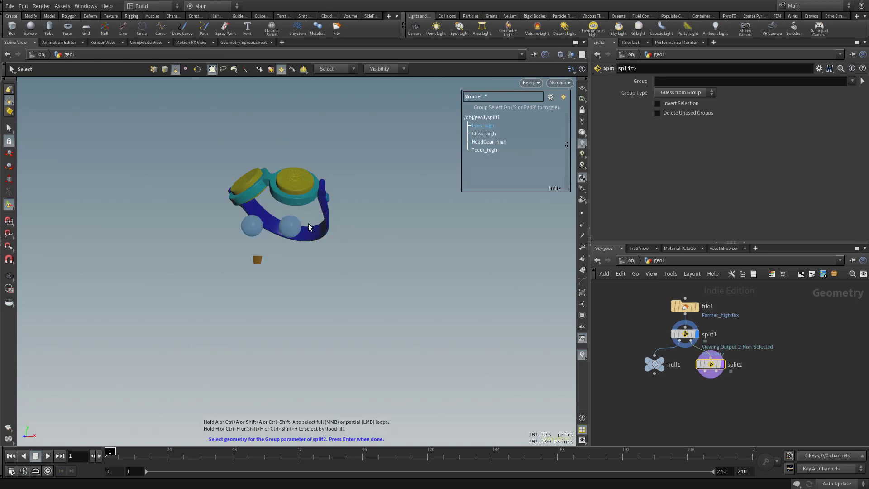
click(320, 195)
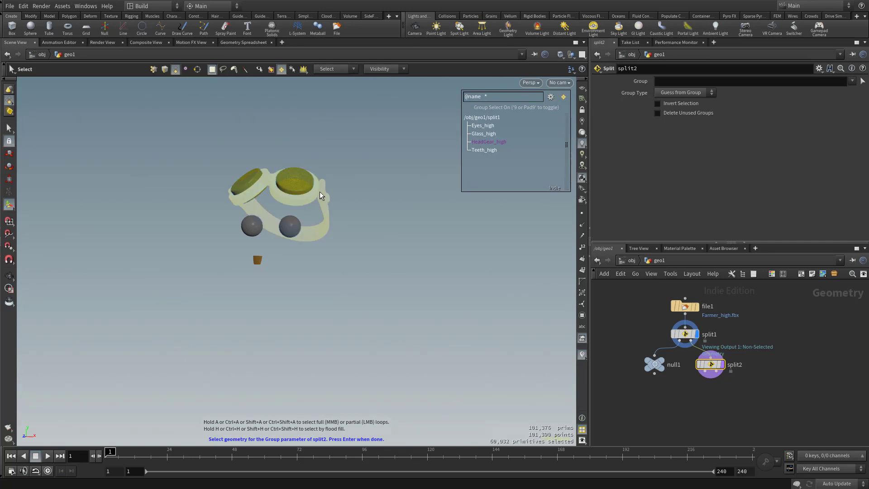
key(Return)
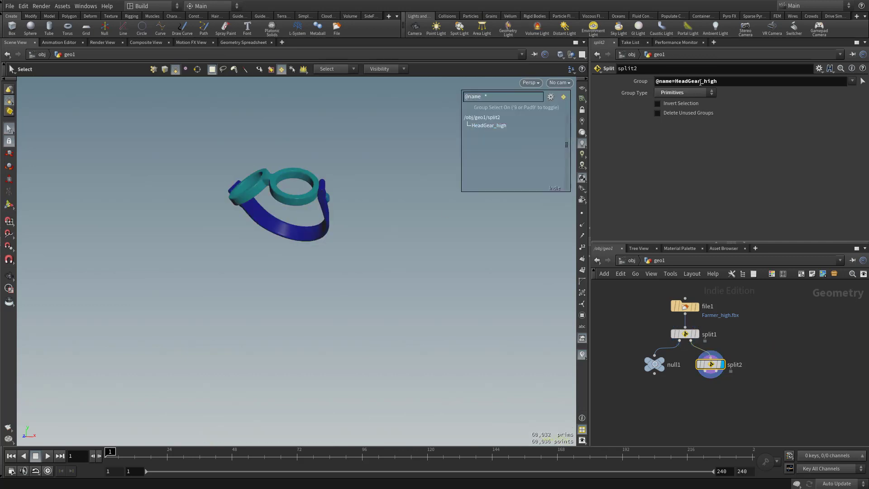
Add a Null node on the second split's first output, display it and place it close below the split.
middle_drag(732, 405, 738, 387)
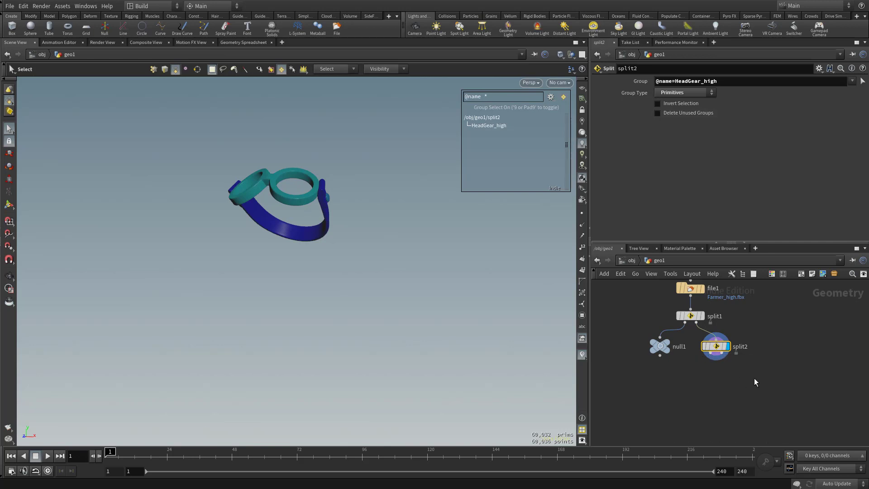
key(Tab)
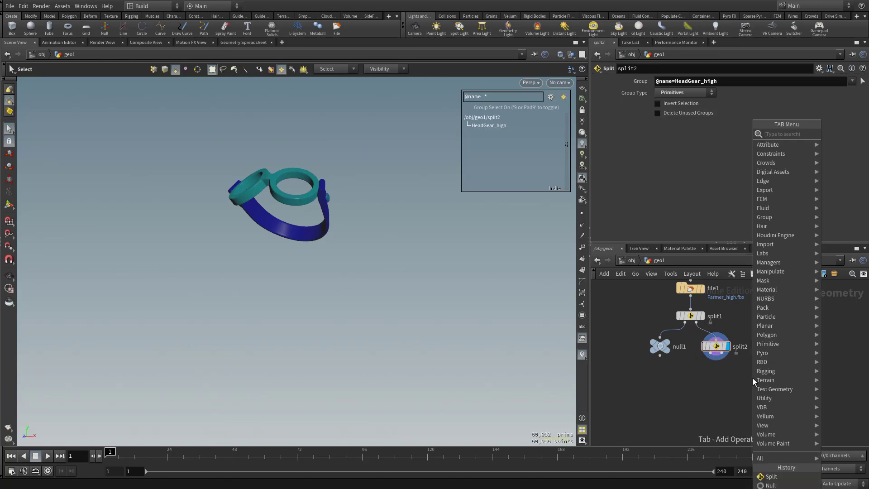
text(null)
key(Return)
click(690, 379)
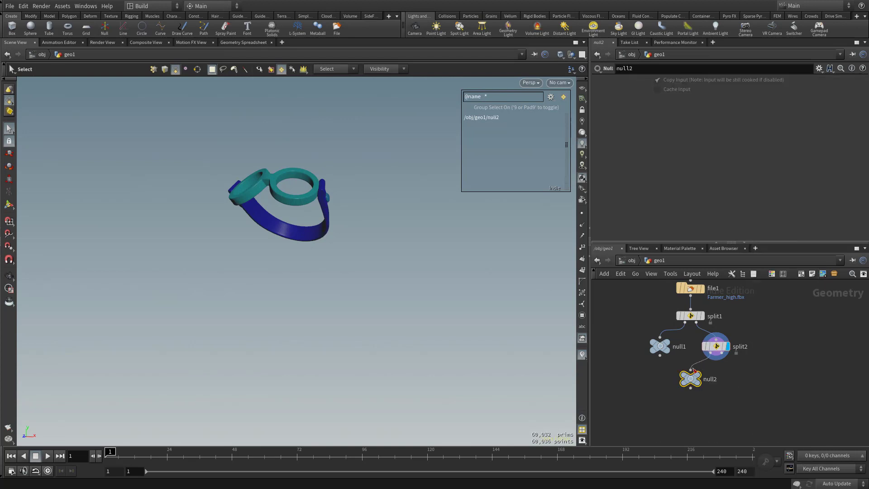
click(700, 375)
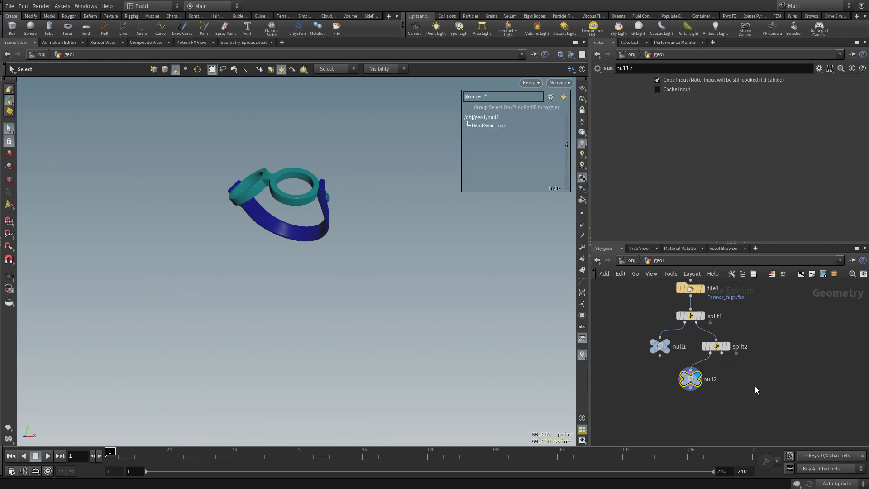
middle_drag(755, 388, 767, 398)
drag(705, 390, 704, 382)
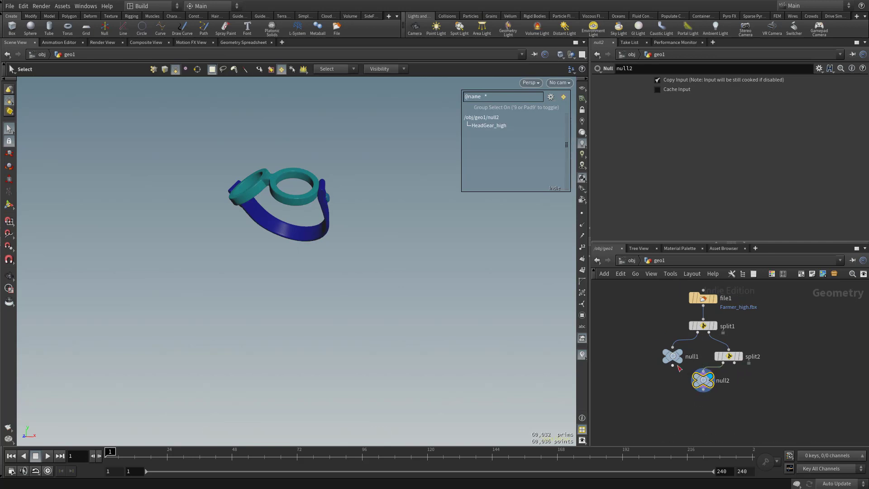
Rename the first split's null as BODY and the second split's null as HEADGEAR.
double_click(692, 357)
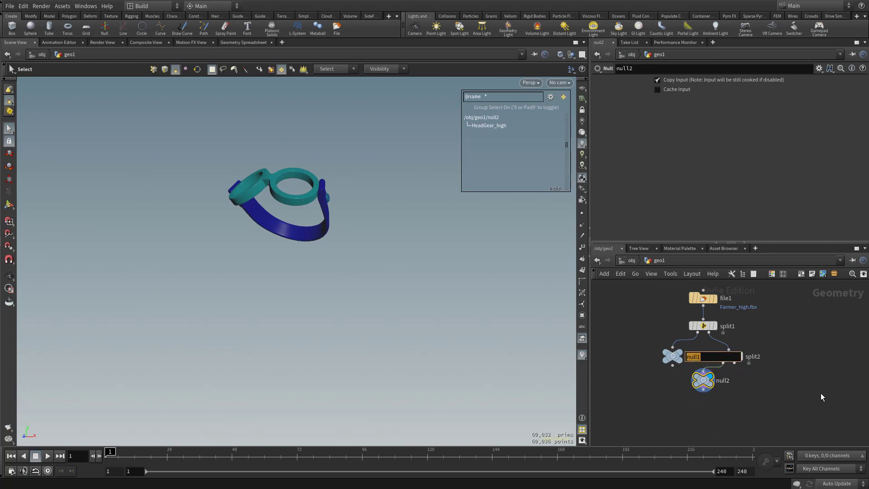
text(BODY)
key(Return)
double_click(722, 380)
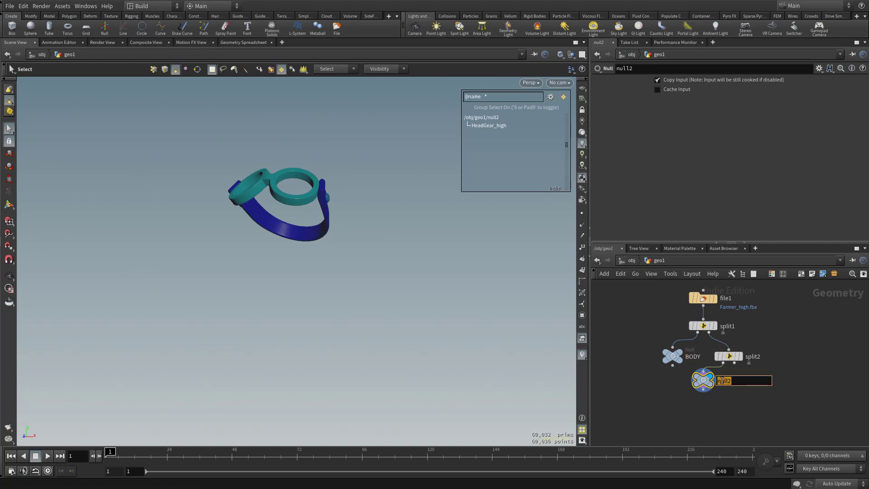
text(HEADGEAR)
key(Return)
Add a third Split node on the second split's non-selected output and place it beside the HEADGEAR null.
middle_drag(796, 361, 769, 357)
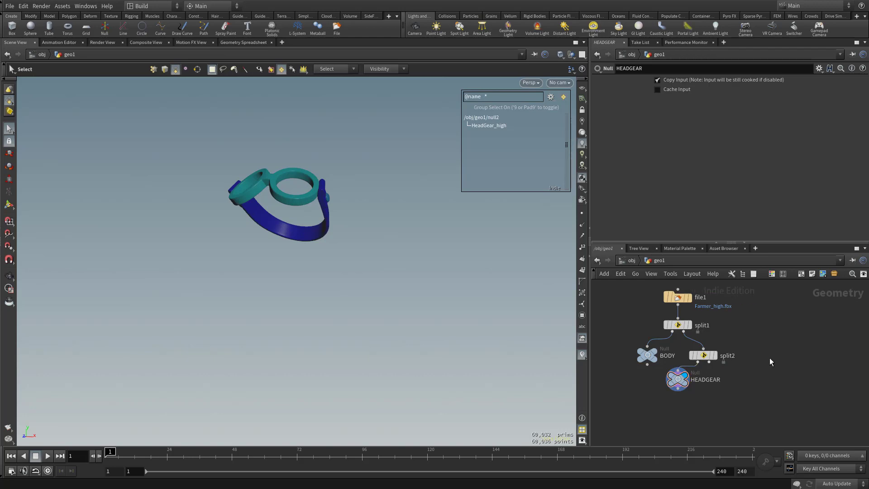
key(Tab)
text(split)
key(Return)
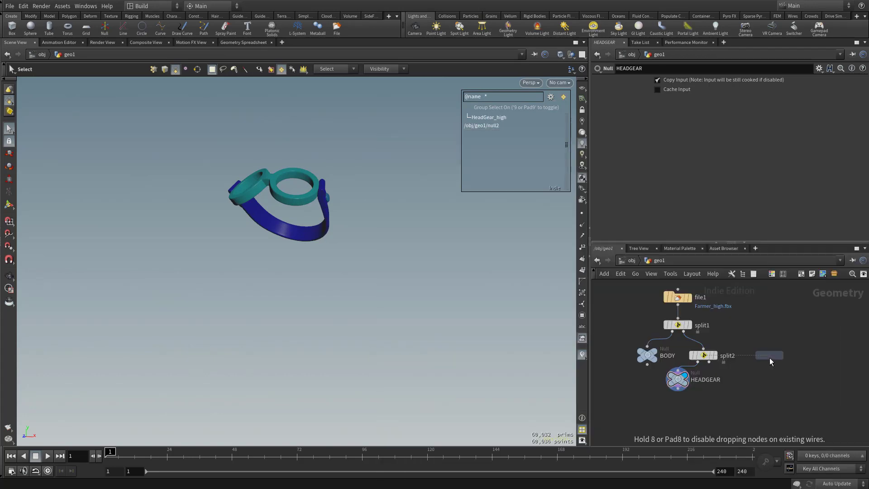
click(748, 380)
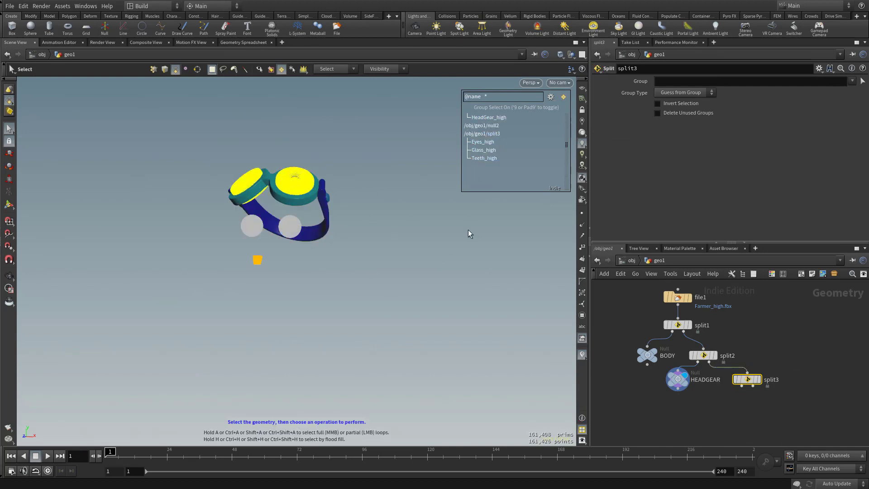
drag(748, 379, 738, 378)
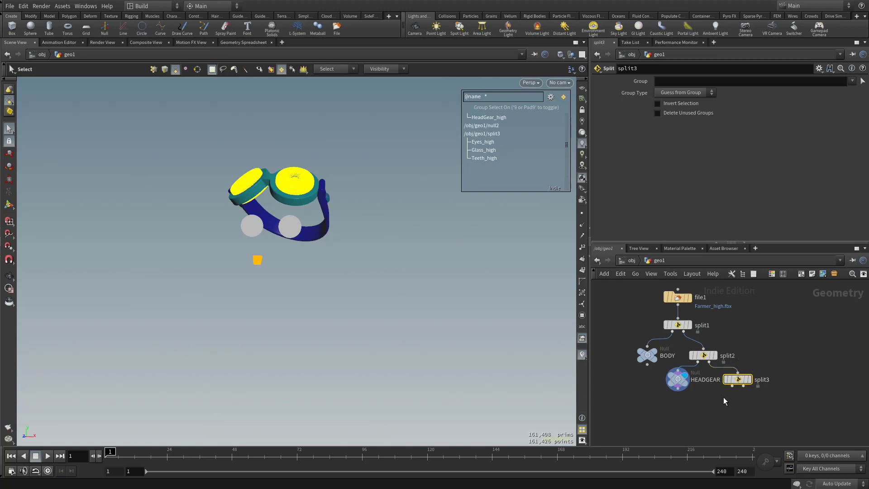
middle_drag(723, 398, 700, 398)
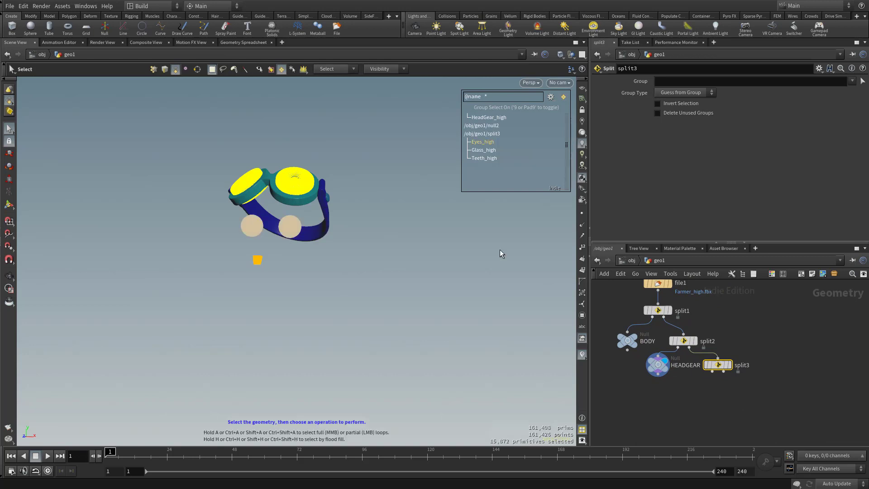
key(Return)
click(852, 80)
click(854, 91)
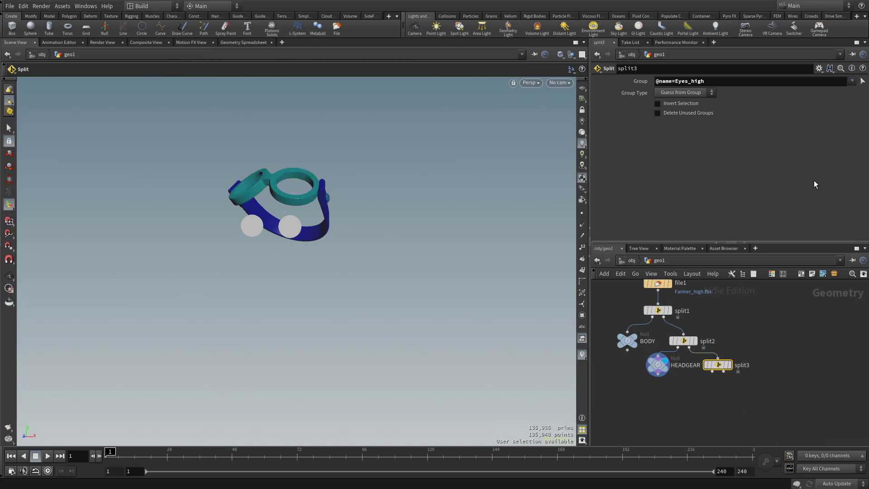
Duplicate the HEADGEAR null onto the third split's first output, display the copy and rename it EYES.
middle_drag(789, 365, 766, 336)
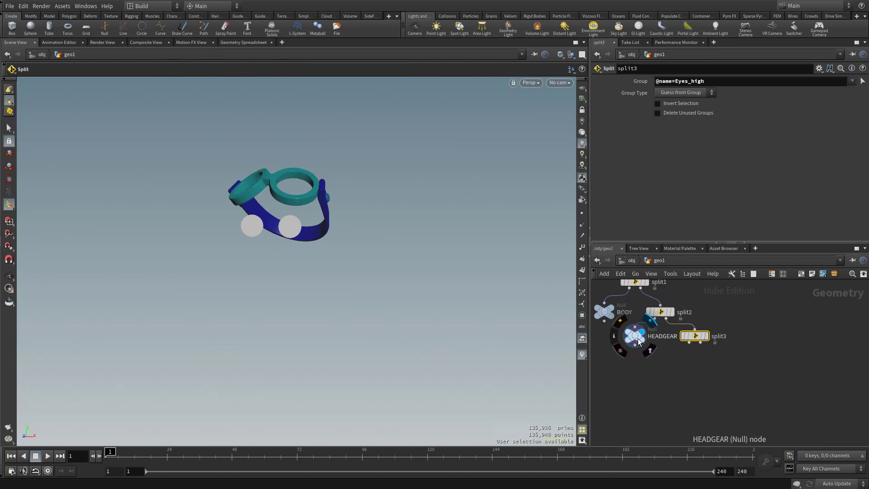
alt+drag(634, 336, 666, 356)
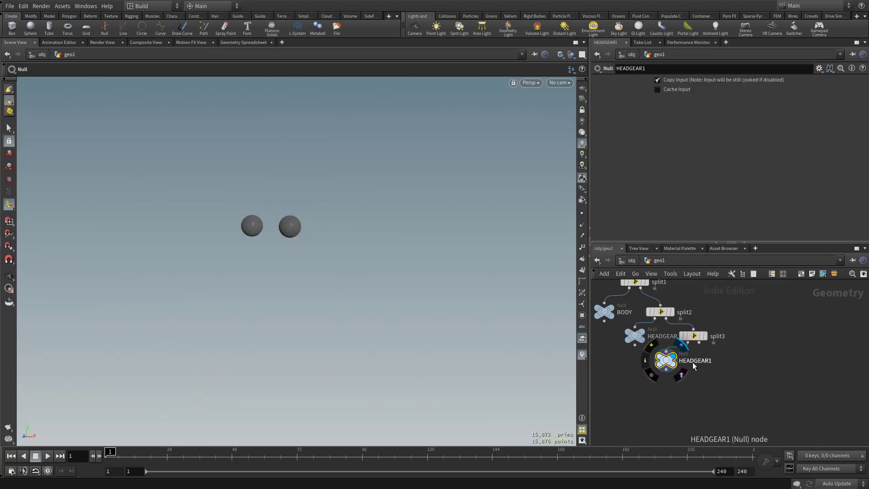
double_click(695, 360)
text(EYES)
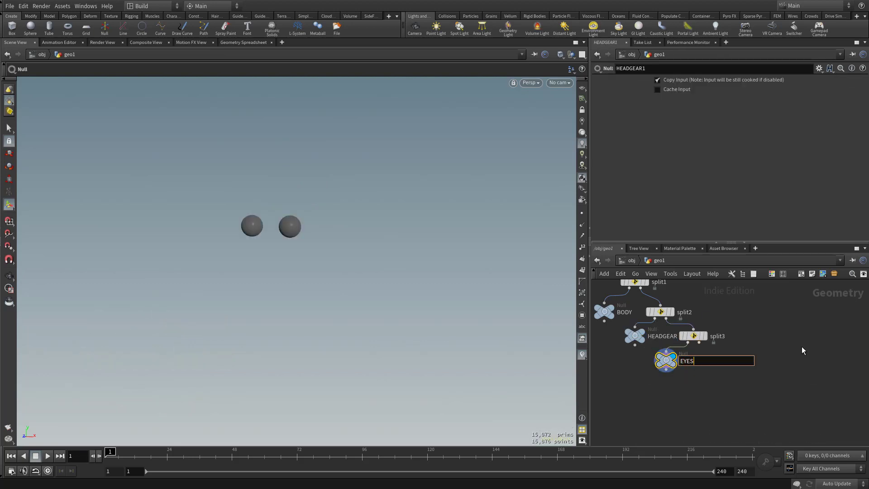
key(Return)
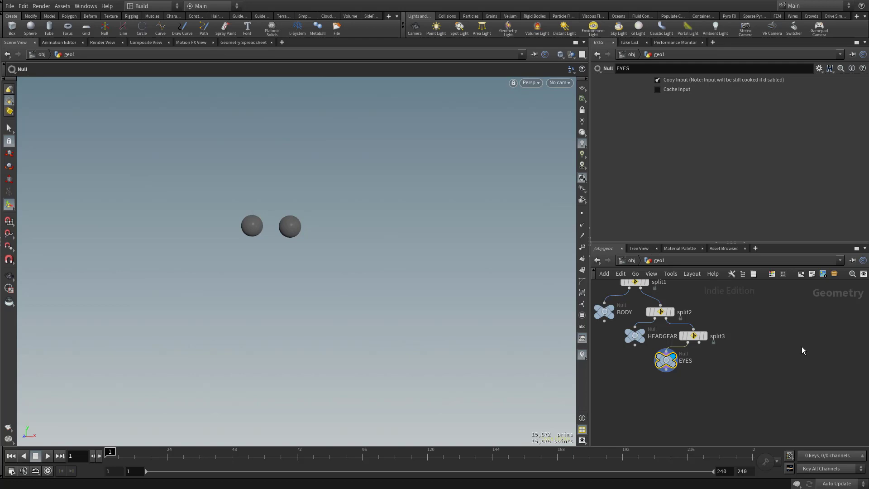
Add a fourth Split node beside the EYES null and connect it to the third split's non-selected output.
key(Tab)
text(sp)
key(Return)
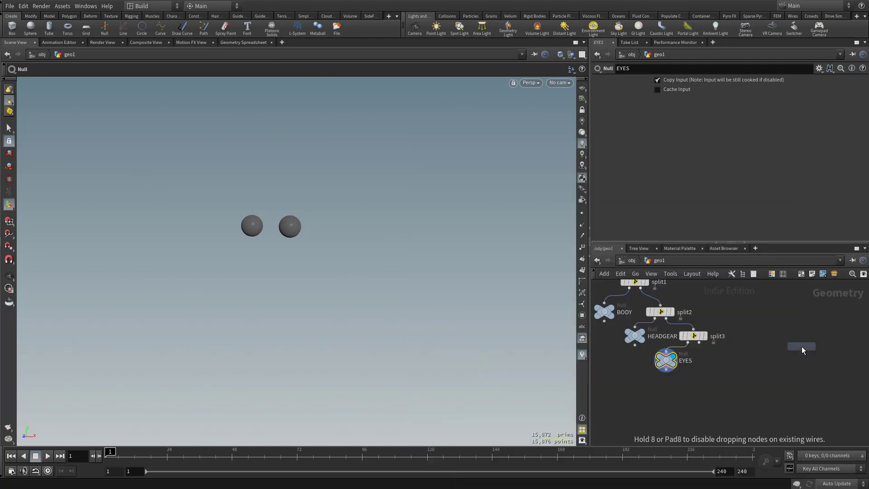
click(724, 360)
drag(699, 342, 724, 354)
click(735, 360)
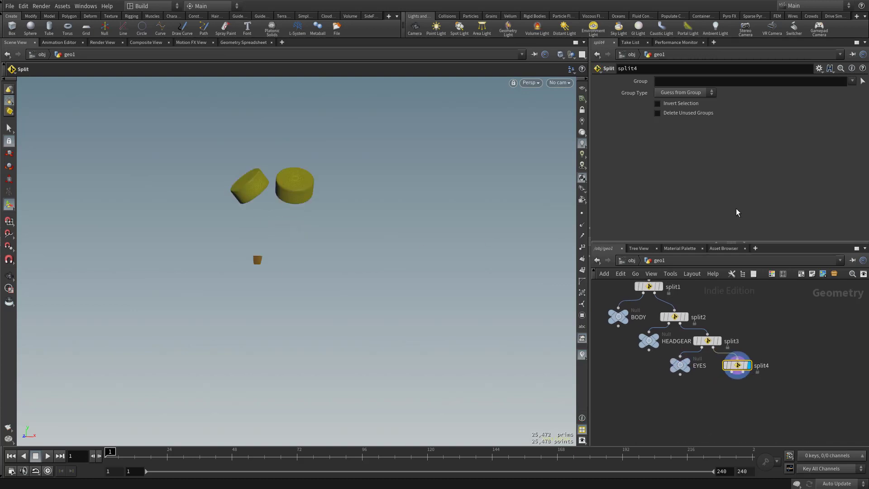
click(852, 82)
click(858, 94)
Duplicate the EYES null onto the fourth split's first output and rename the copy GLASS.
middle_drag(726, 386, 716, 367)
alt+drag(671, 346, 701, 371)
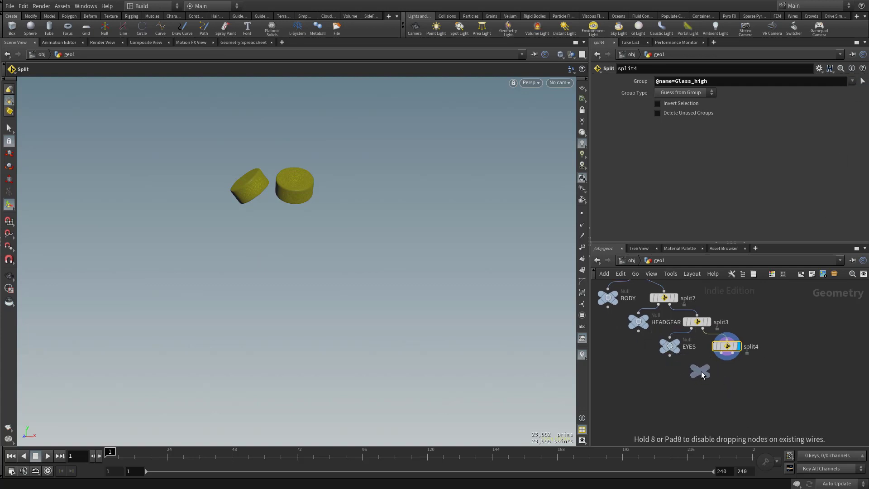
click(701, 371)
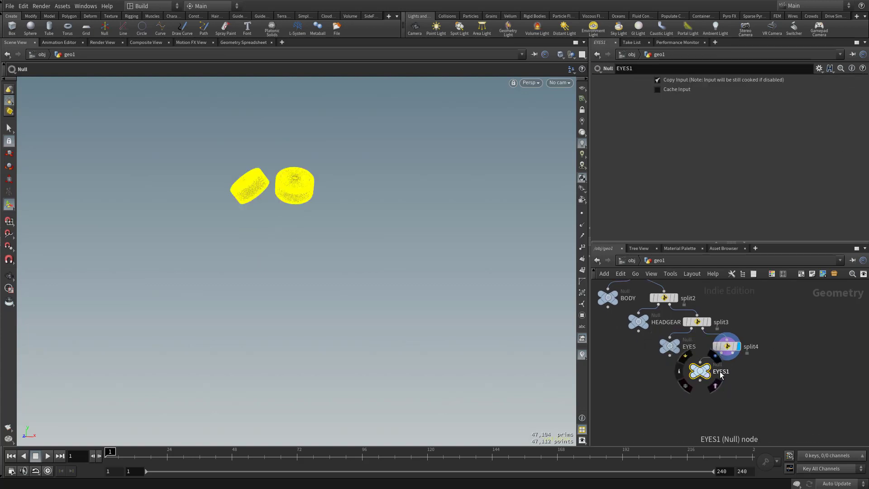
double_click(721, 372)
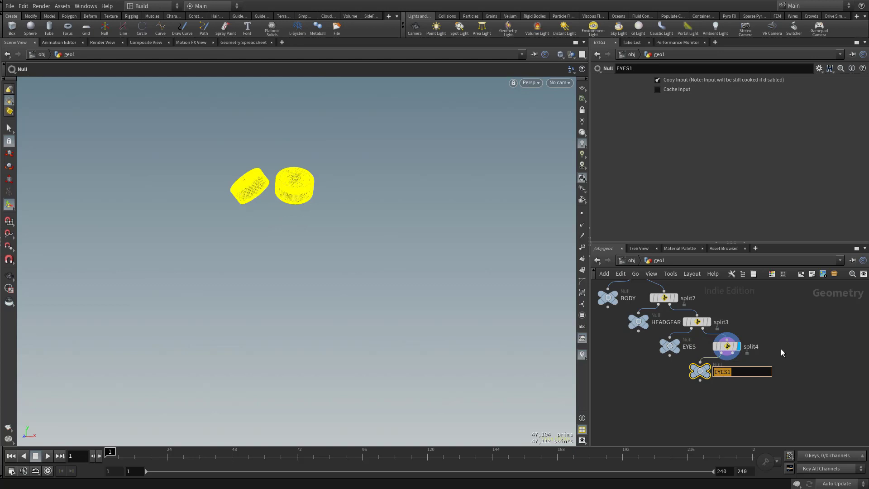
text(GLASS)
key(Return)
Add a Null node beside the GLASS null, connected to the fourth split's non-selected output, and display it.
key(Tab)
text(null)
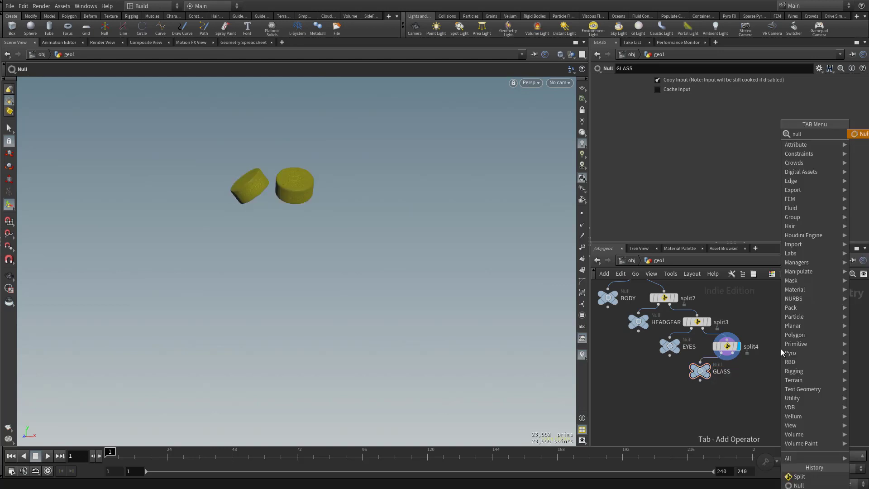
key(Return)
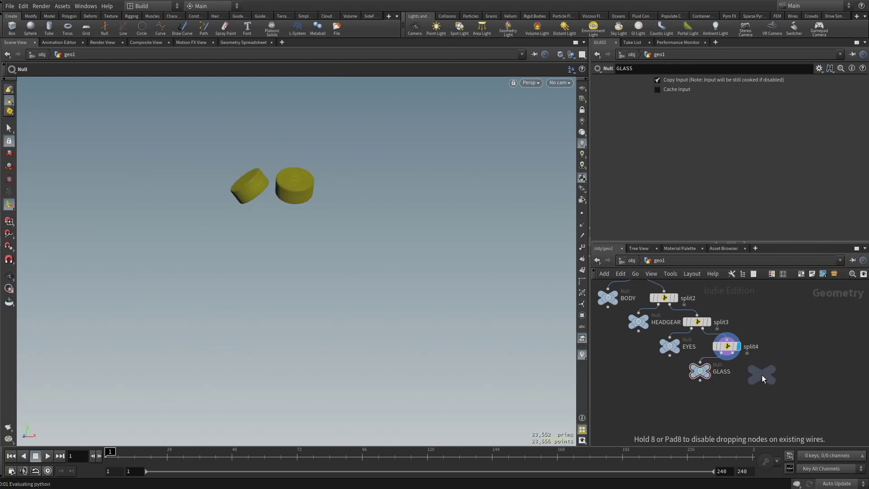
click(762, 374)
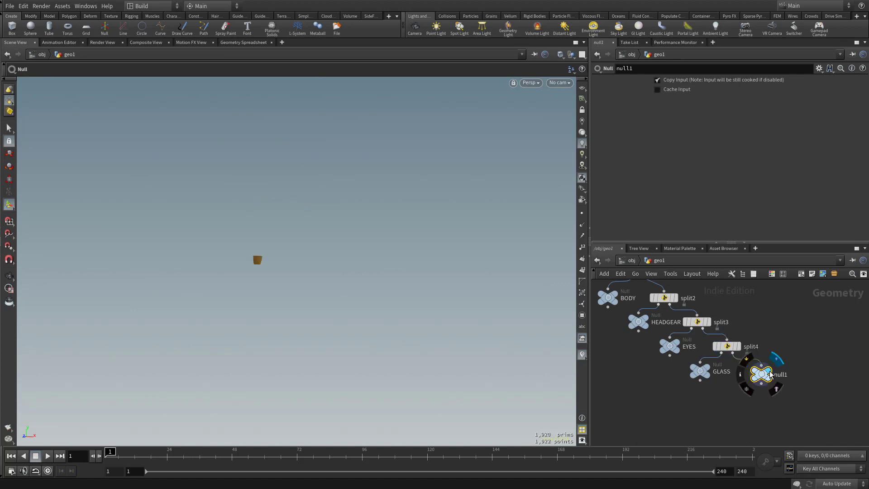
Rename the new null on the fourth split's second output to TEETH.
double_click(782, 376)
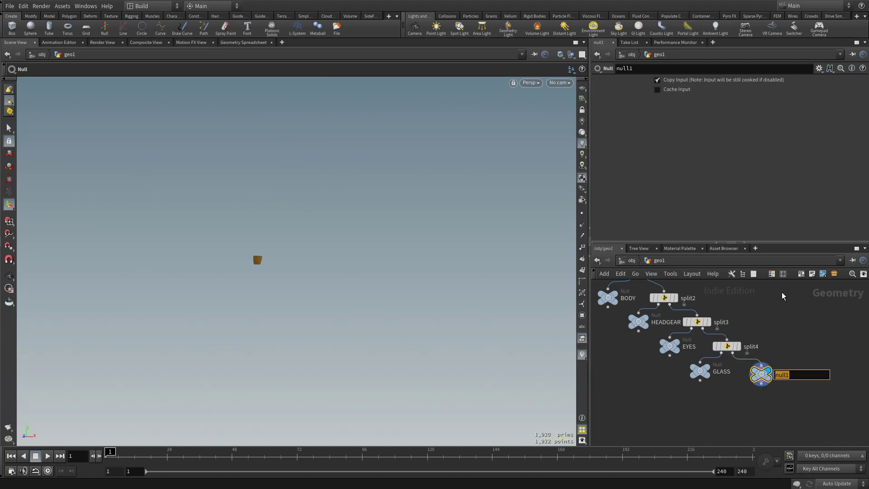
text(Tee)
key(BackSpace)
key(BackSpace)
text(EETH)
key(Return)
Display the File node that imports Farmer_high.fbx and view the complete character from an angle.
key(h)
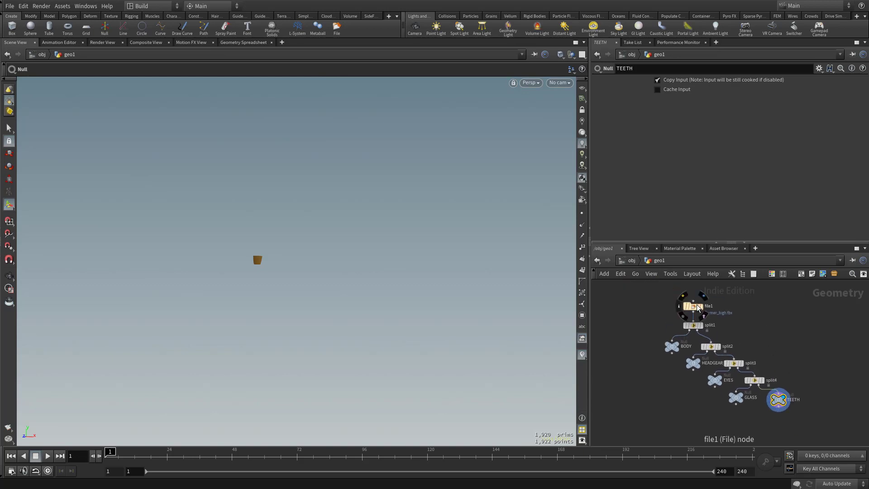
click(693, 308)
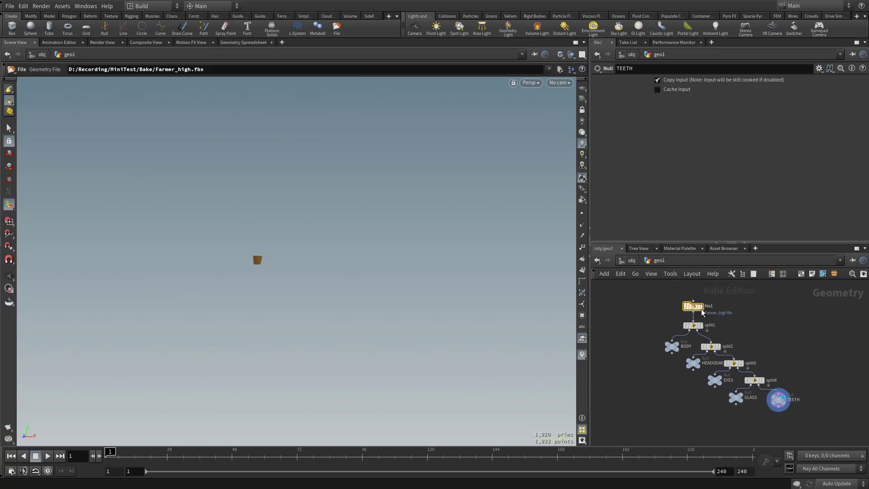
click(701, 308)
alt+middle_drag(390, 295, 393, 224)
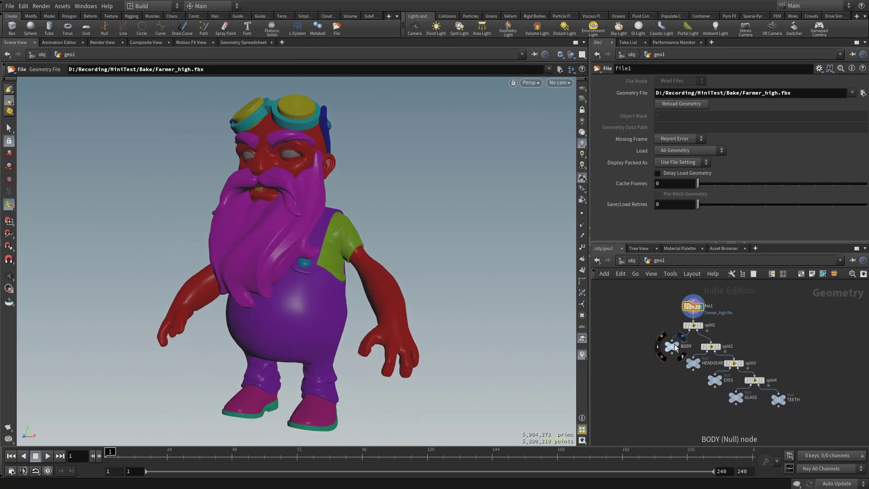